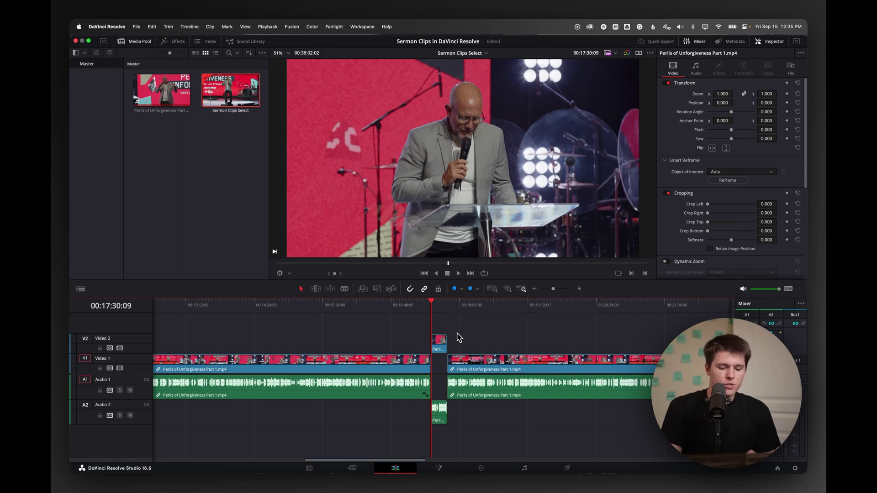
Step: Preview the Perils sermon footage, then select the Video 2 excerpt and zoom the timeline in on it
key("super+minus")
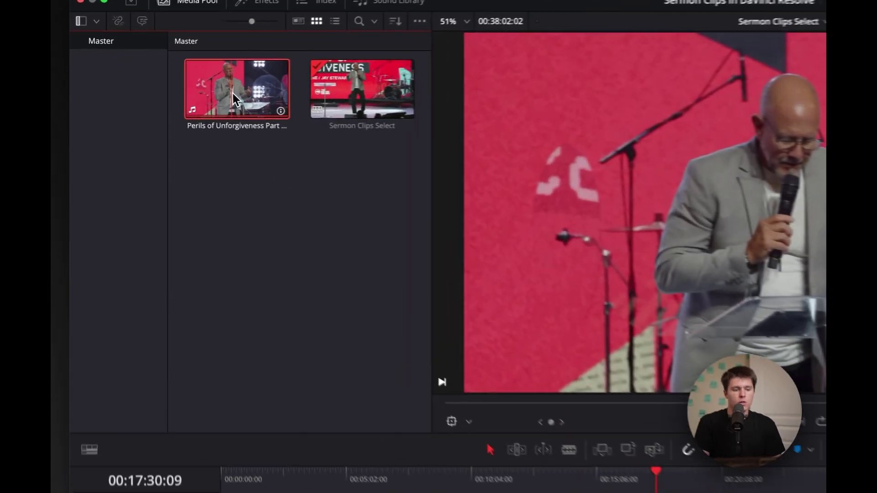
left_click(165, 92)
left_click_drag(410, 318, 870, 357)
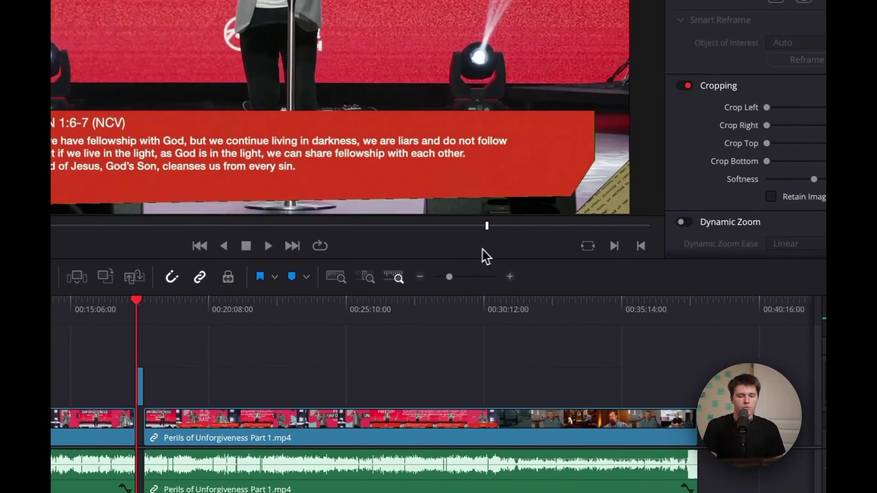
left_click_drag(483, 250, 512, 248)
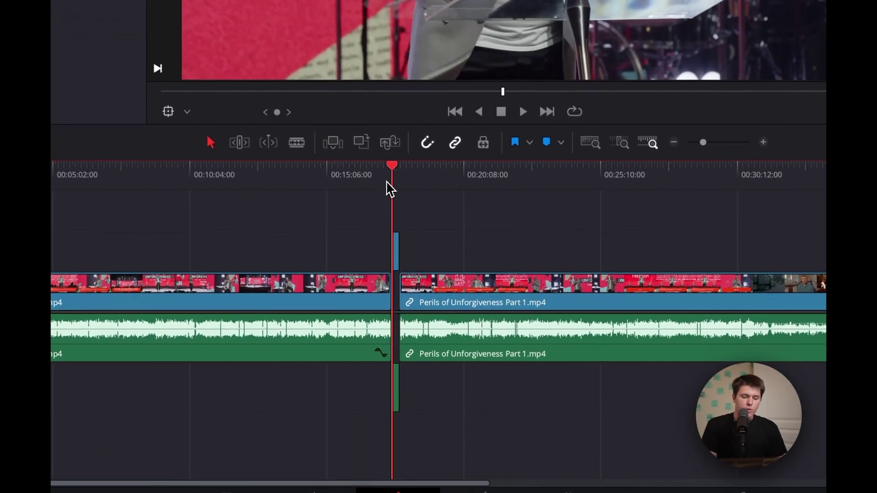
left_click(396, 252)
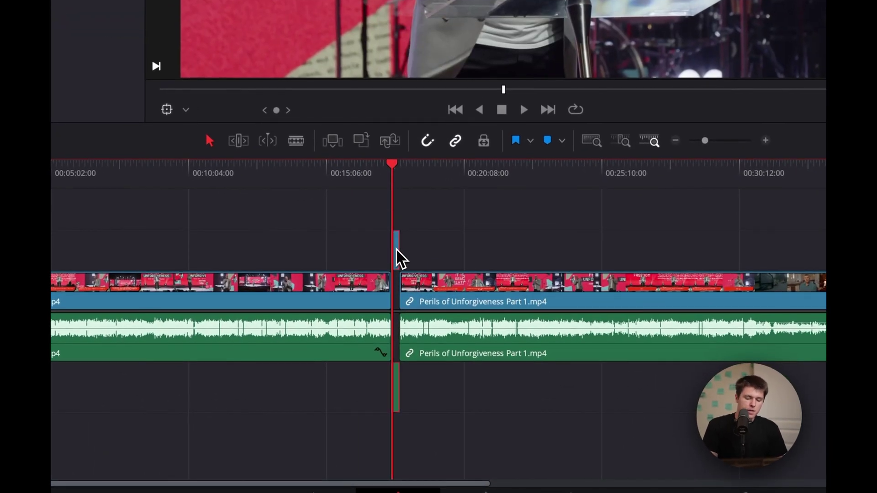
scroll(396, 248, "up", 8)
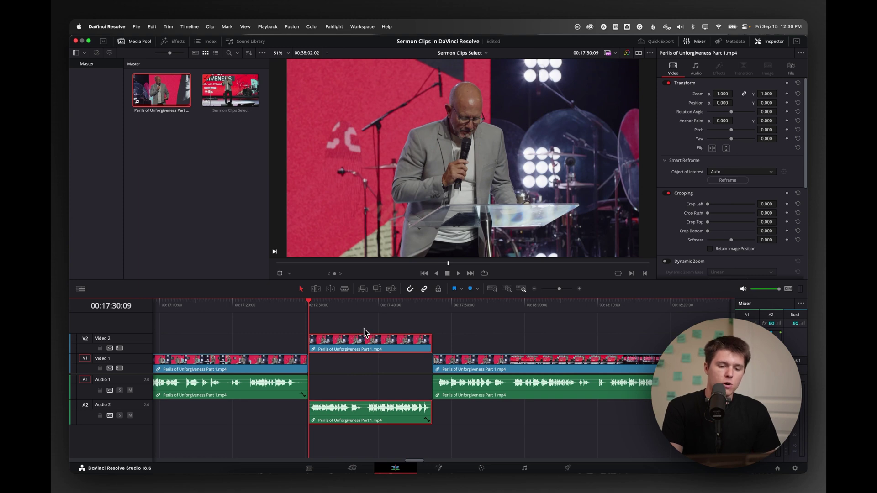
key("space")
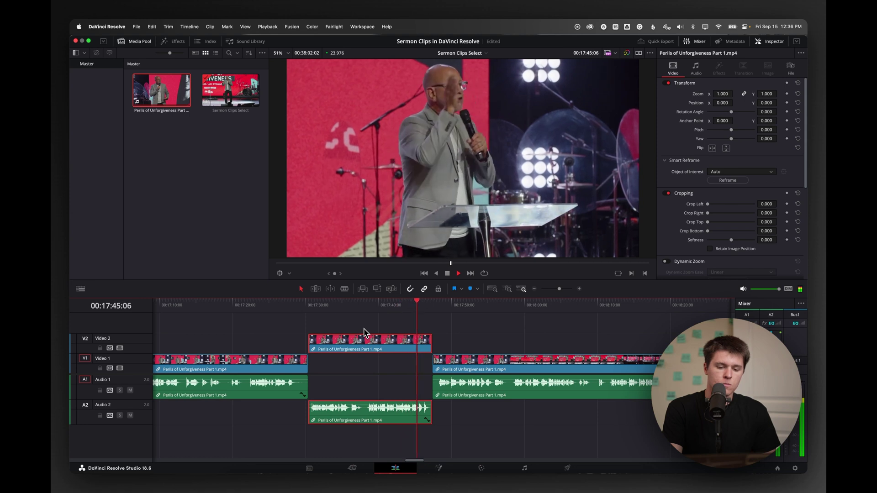
key("space")
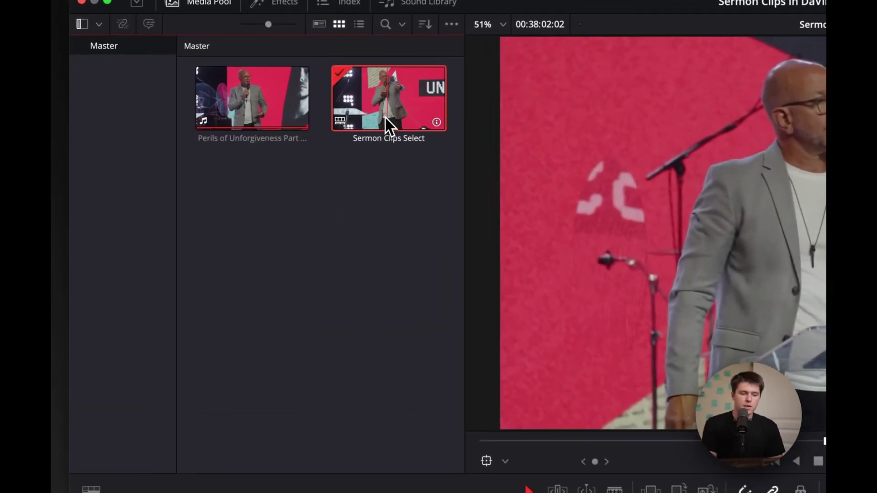
right_click(229, 100)
Step: Duplicate the Sermon Clips Select timeline and rename the copy Clip 1
left_click(475, 213)
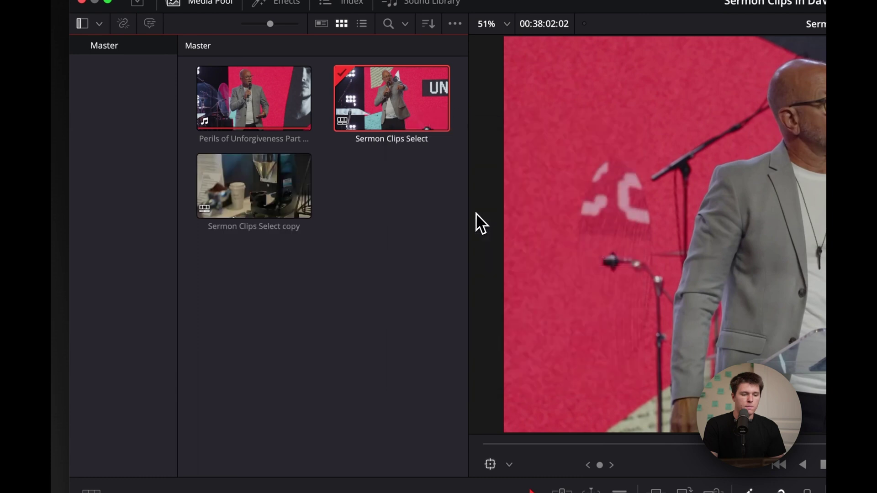
left_click(274, 233)
left_click(275, 232)
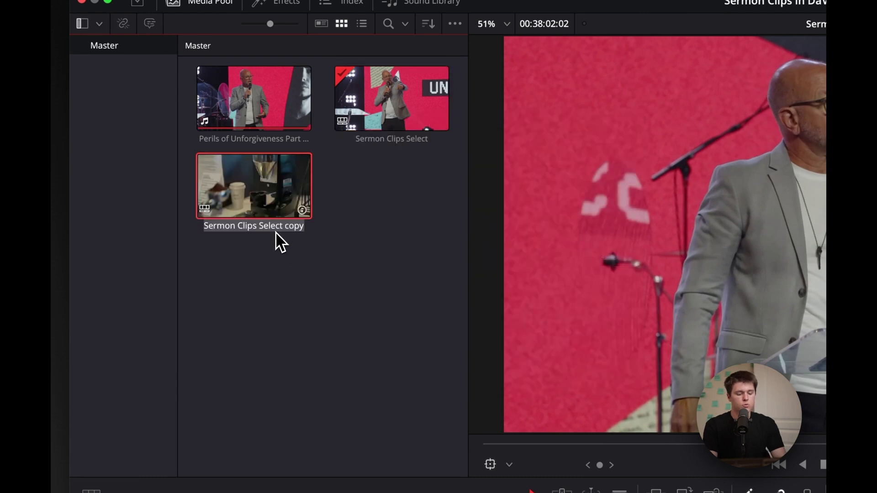
type("C")
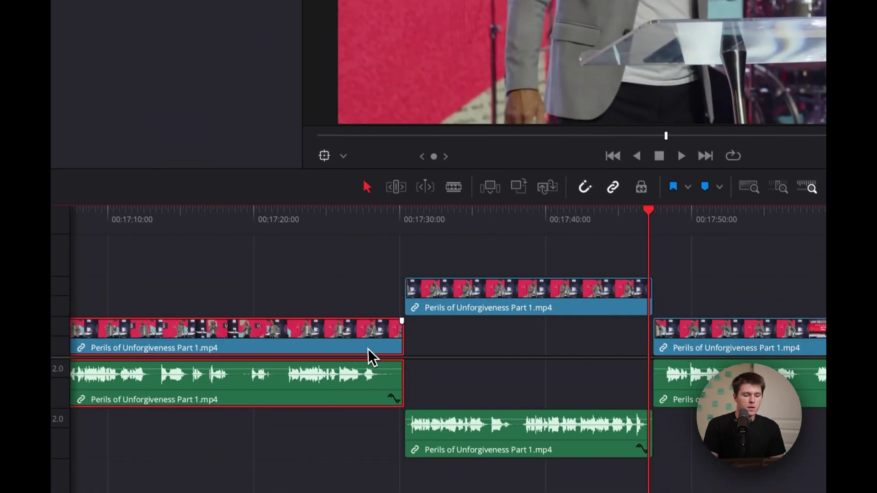
Step: Delete the clips before and after the excerpt, plus the leading gap, so it starts at zero
left_click(432, 475)
key("Delete")
left_click(643, 275)
key("Delete")
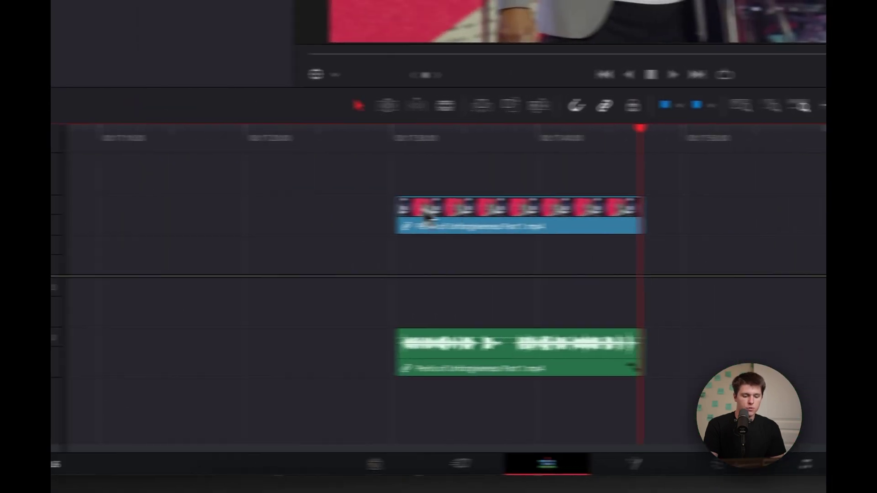
left_click(118, 226)
key("Delete")
Step: Move the excerpt's video to Video 1 and audio to Audio 1, with the playhead about four seconds in
scroll(523, 227, "up", 3)
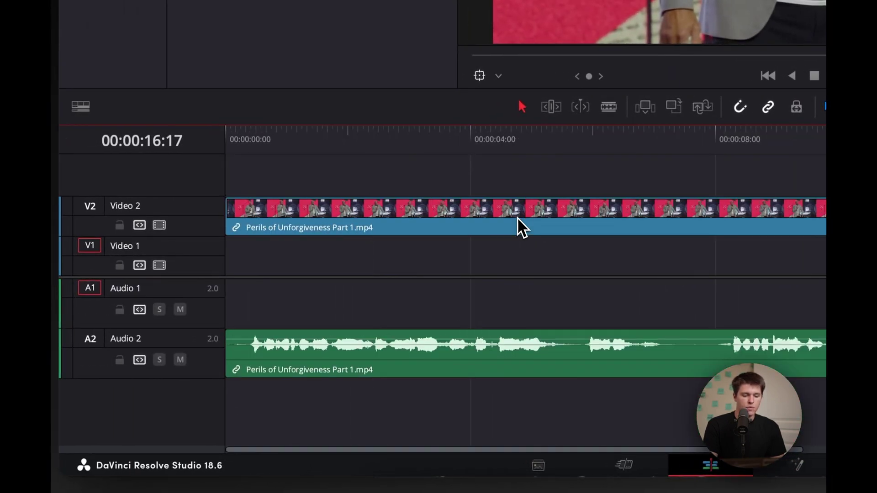
left_click_drag(464, 227, 464, 269)
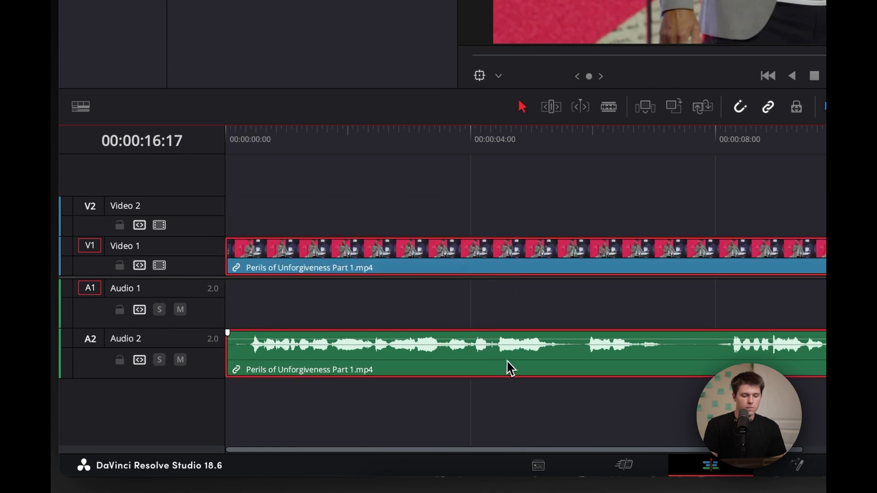
left_click_drag(507, 366, 507, 307)
left_click(372, 227)
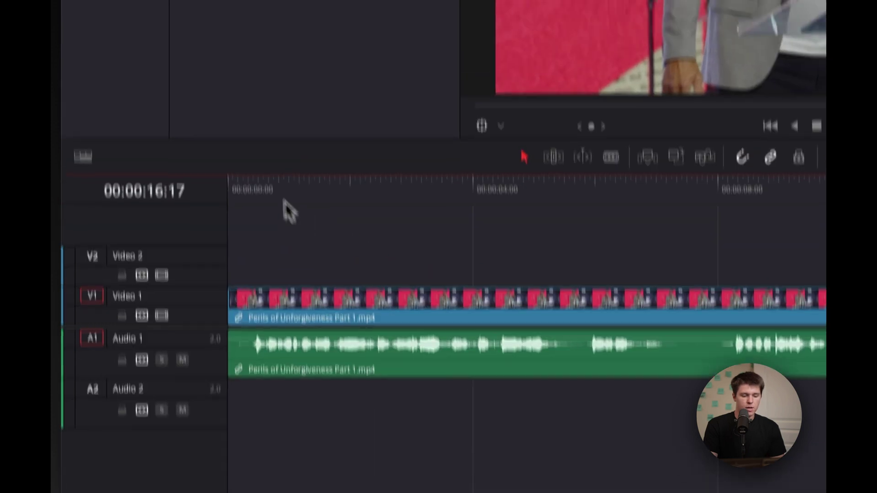
left_click_drag(311, 137, 496, 169)
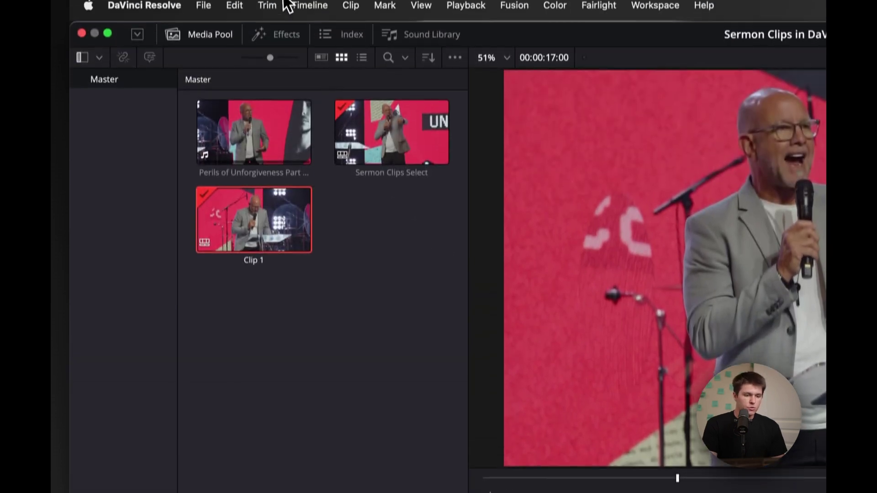
Step: Generate subtitles from the audio with a maximum of 15 characters in single lines
left_click(302, 30)
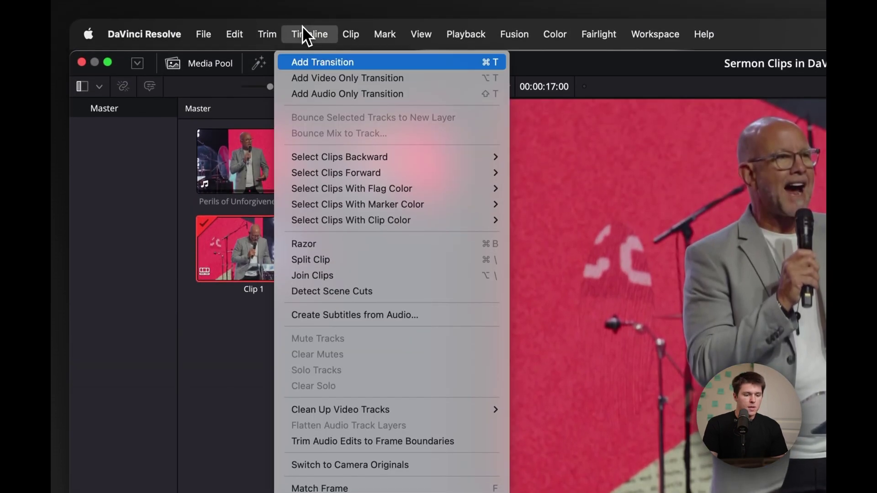
left_click(408, 315)
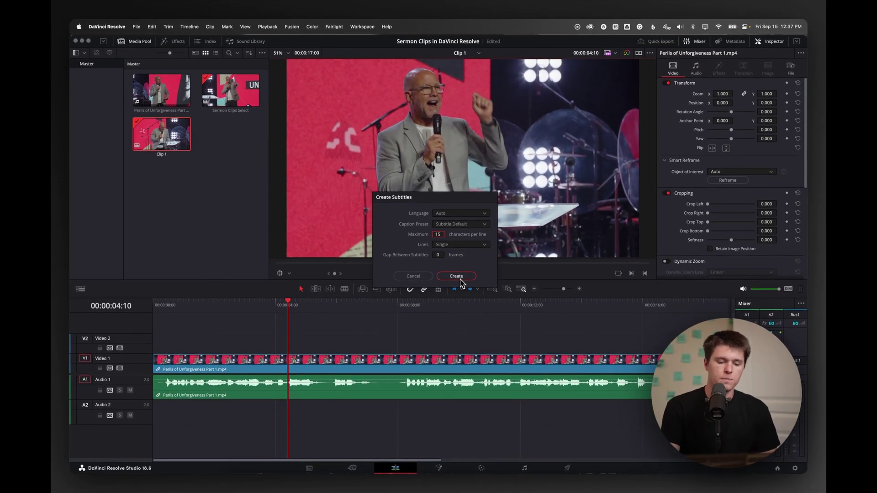
left_click(461, 279)
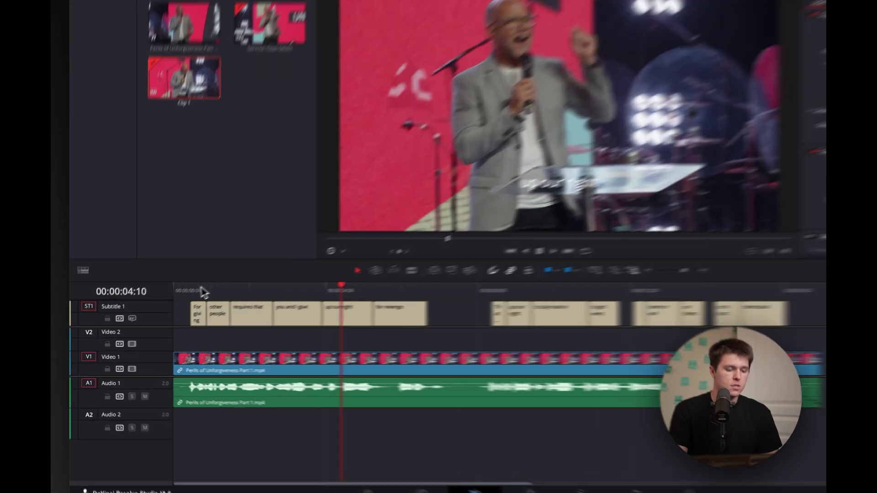
Step: Scrub to the early captions and select the 'you and I give' subtitle clip
left_click(196, 290)
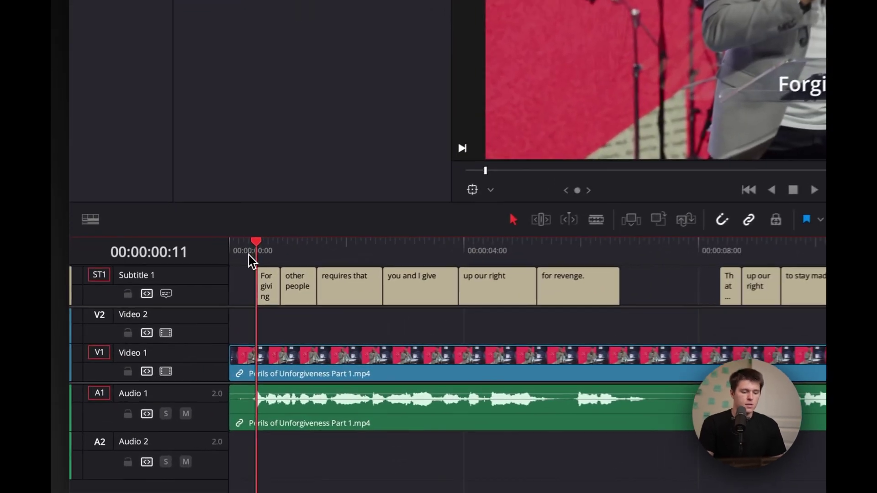
left_click(257, 291)
left_click_drag(362, 249, 505, 251)
left_click(515, 273)
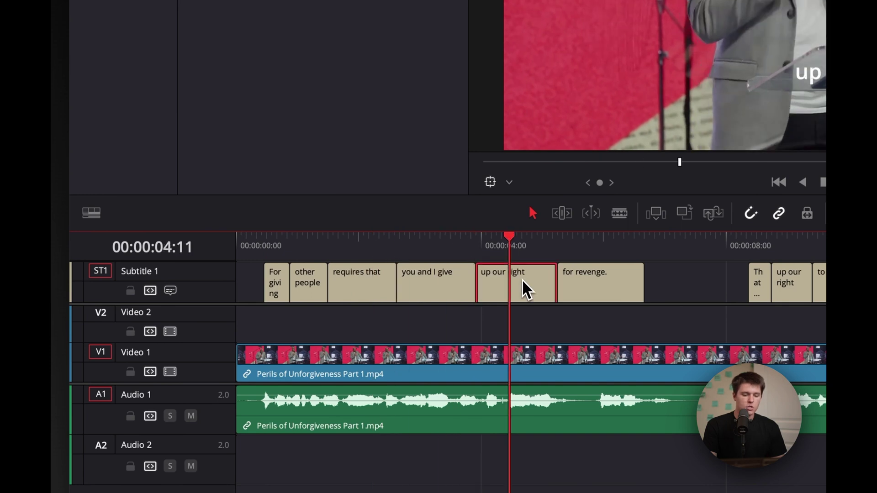
left_click(424, 288)
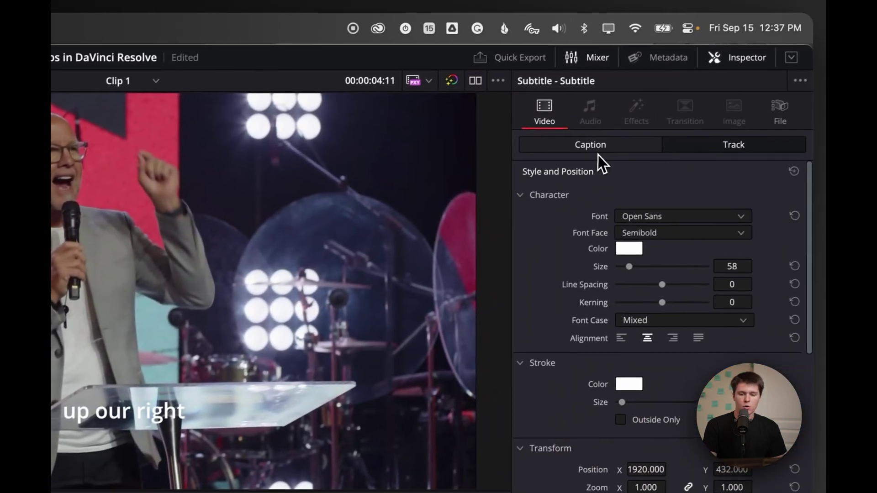
Step: Select the first caption 'Forgiving' in the Inspector's caption list and bring up the subtitle Track style settings
left_click(597, 151)
scroll(633, 333, "down", 5)
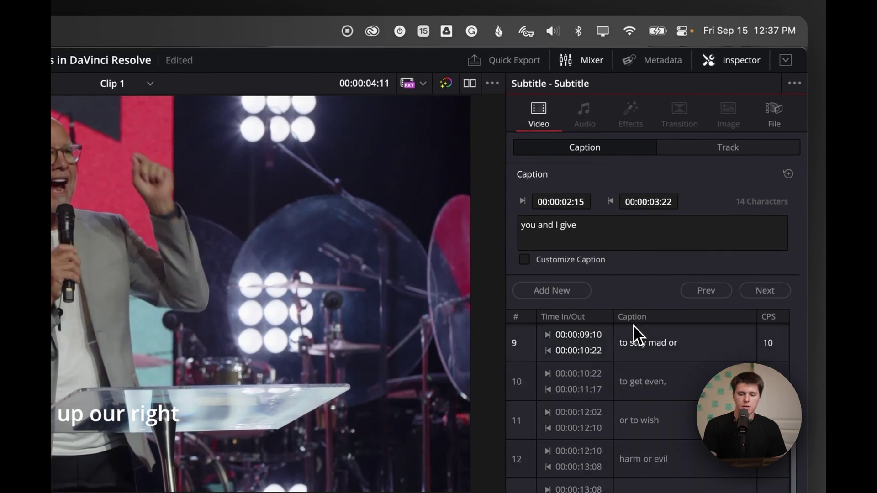
scroll(633, 333, "up", 8)
left_click(676, 348)
left_click(569, 215)
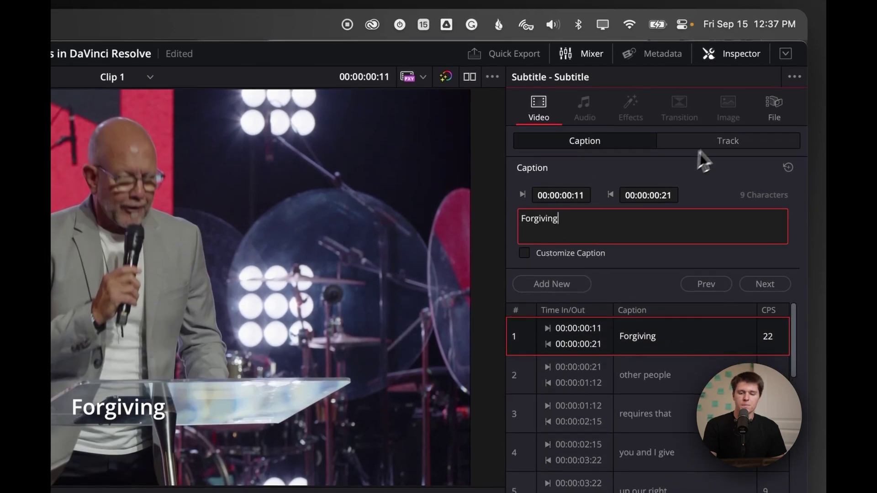
left_click(742, 147)
Step: Change the subtitle track font from Open Sans to Helvetica Now Display
scroll(569, 300, "down", 10)
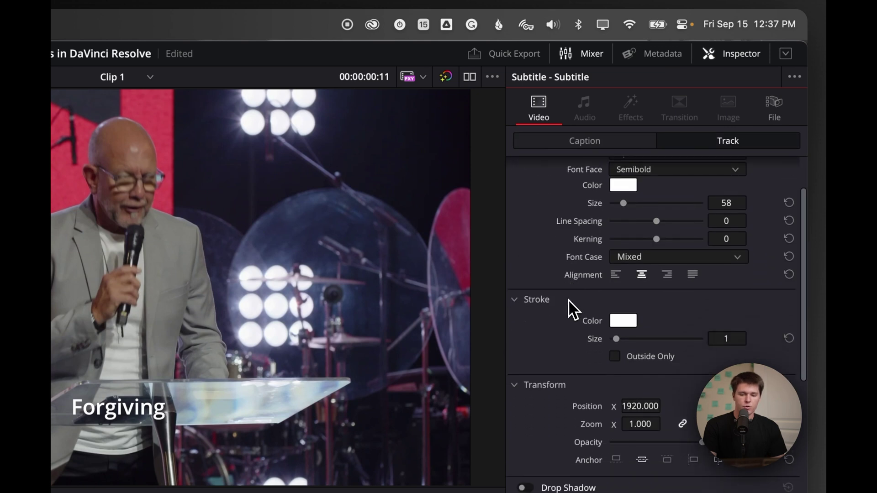
scroll(568, 308, "up", 10)
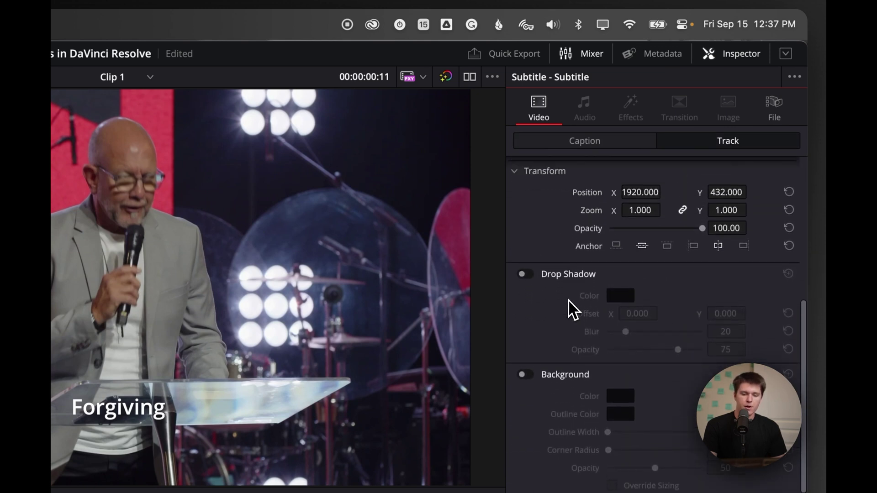
left_click(643, 214)
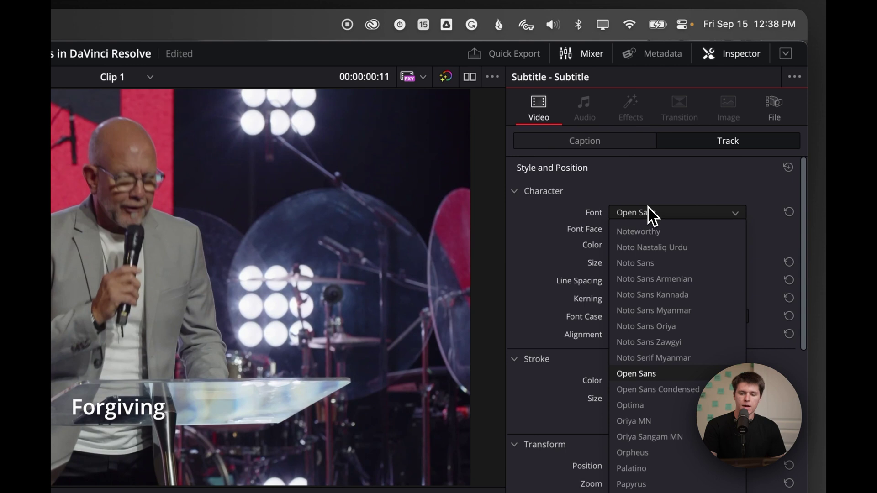
scroll(654, 365, "up", 10)
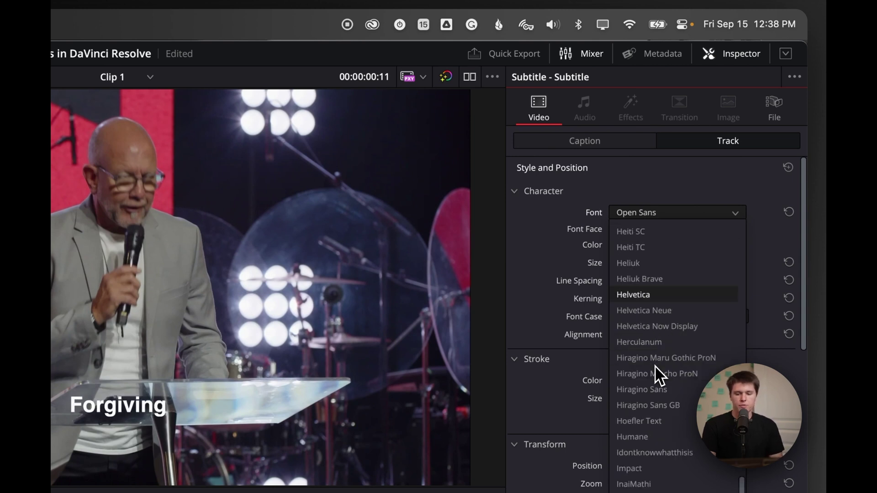
left_click(676, 327)
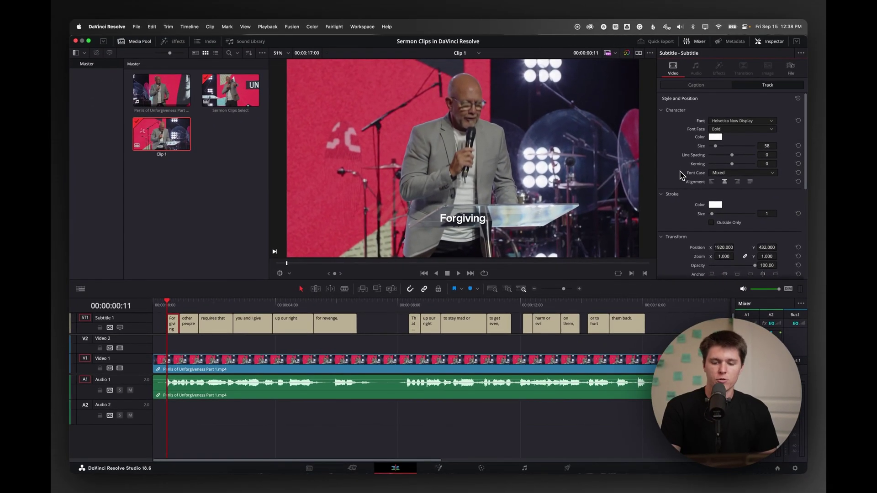
scroll(680, 175, "down", 5)
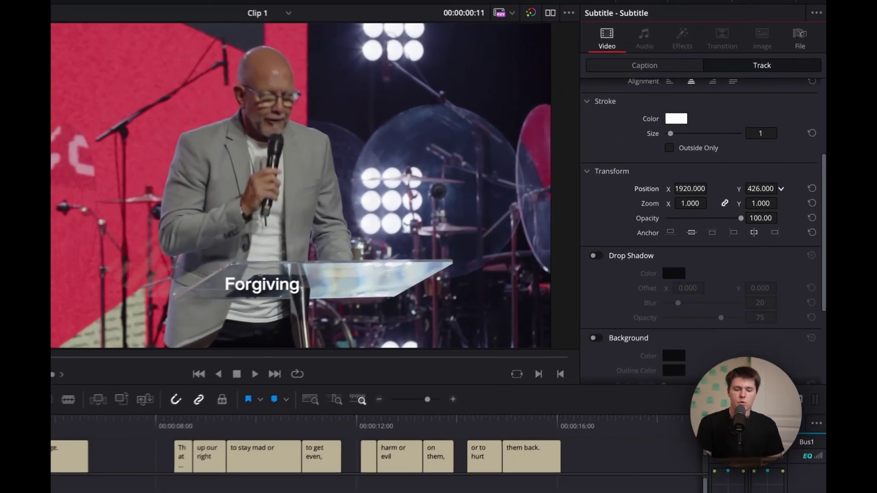
Step: Raise the subtitle Position Y to 1006 and enable a background box with corner radius 0.008
left_click_drag(767, 160, 790, 160)
left_click_drag(760, 192, 786, 192)
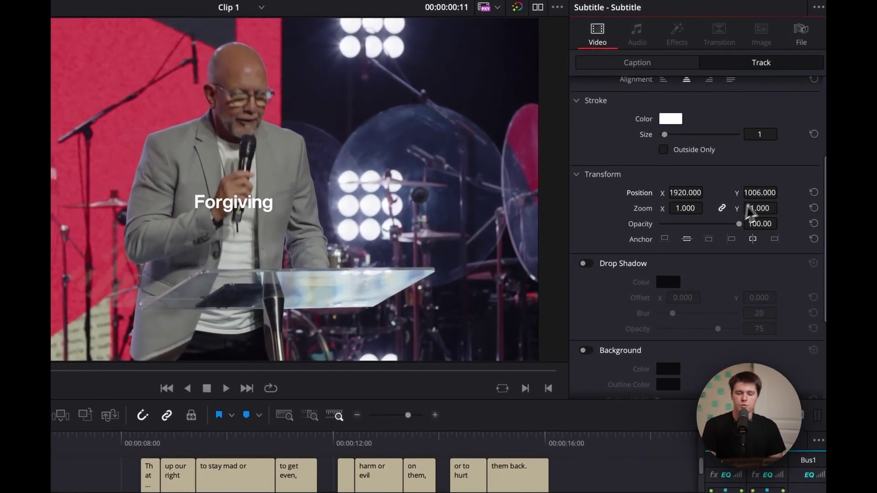
scroll(621, 305, "down", 4)
left_click(585, 242)
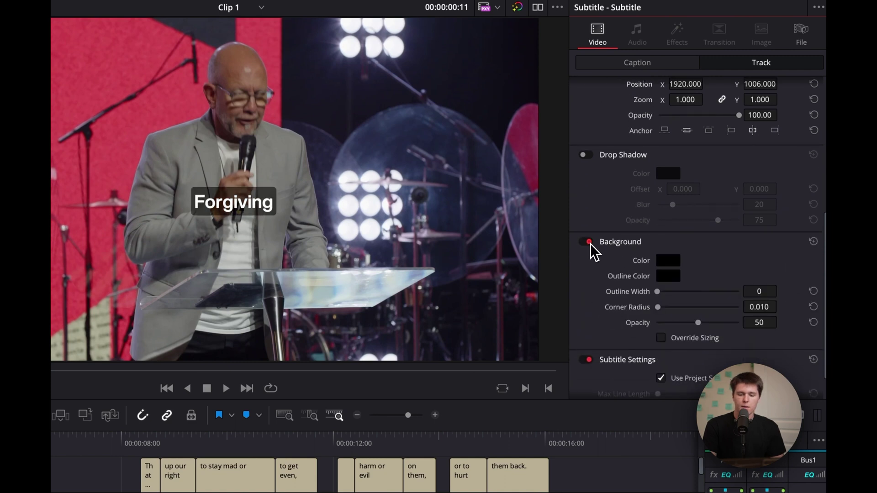
scroll(628, 278, "down", 2)
left_click_drag(655, 267, 659, 270)
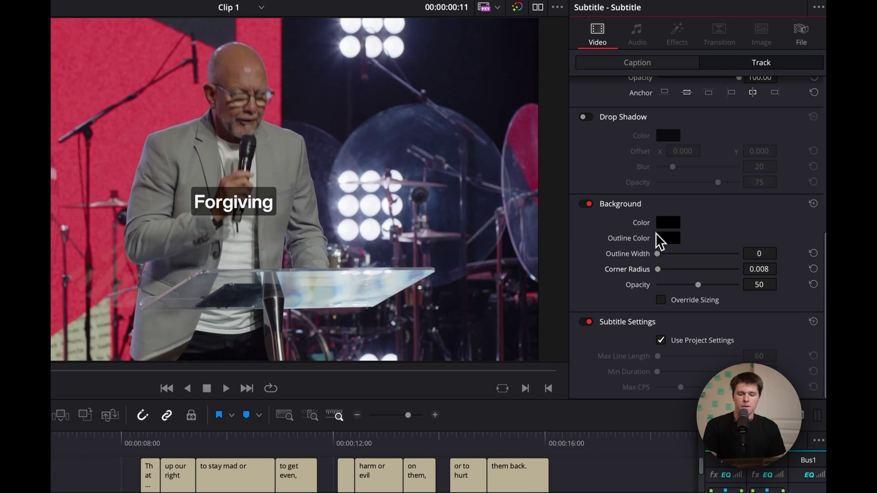
Step: Set both the subtitle box fill colour and its outline colour to red
left_click(664, 225)
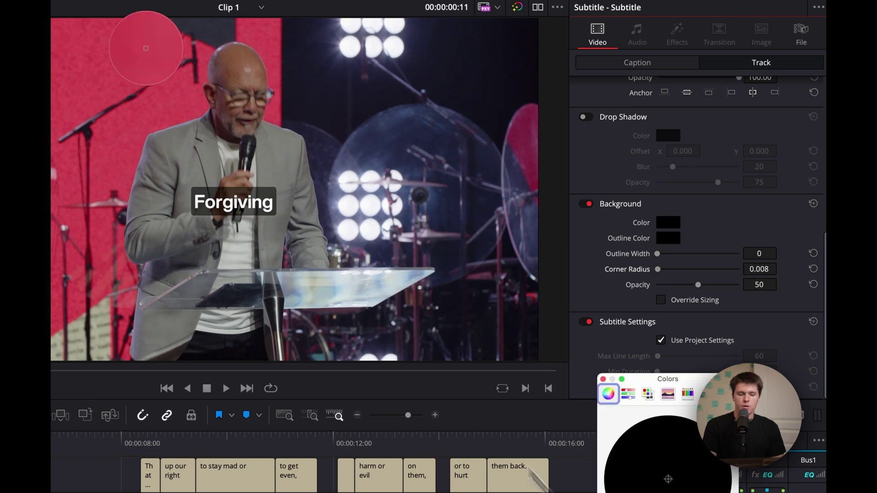
left_click(67, 66)
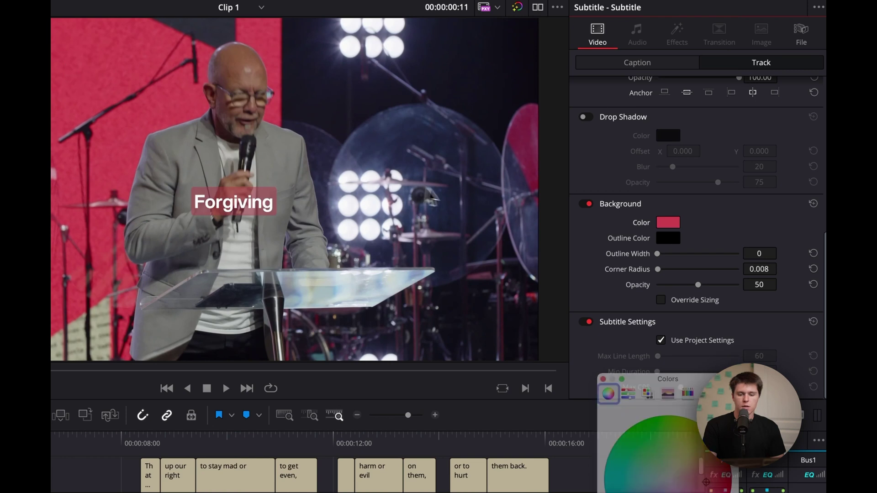
left_click(667, 240)
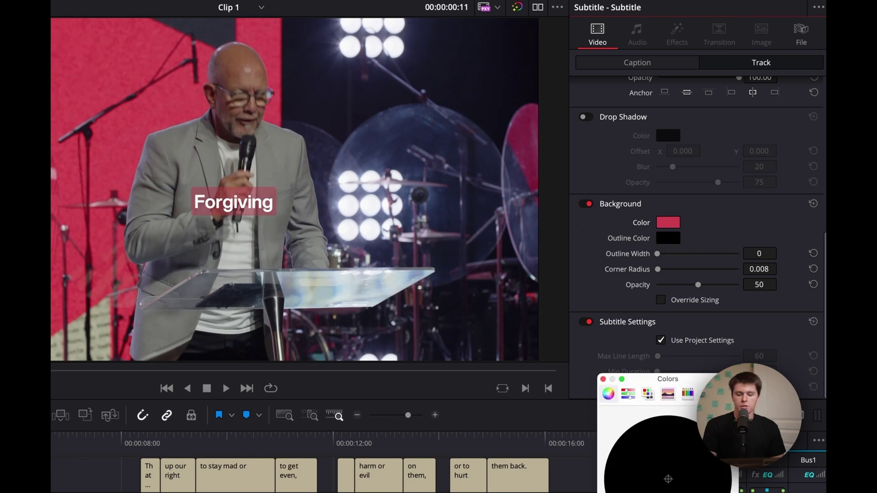
left_click_drag(666, 222, 667, 238)
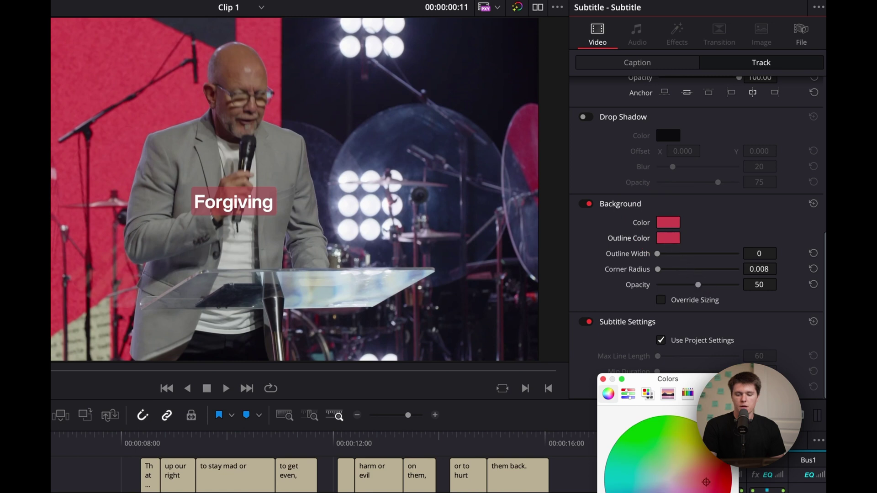
Step: Set background opacity to 100, font case to All Caps, and text size to 51, then preview playback
left_click_drag(698, 285, 739, 285)
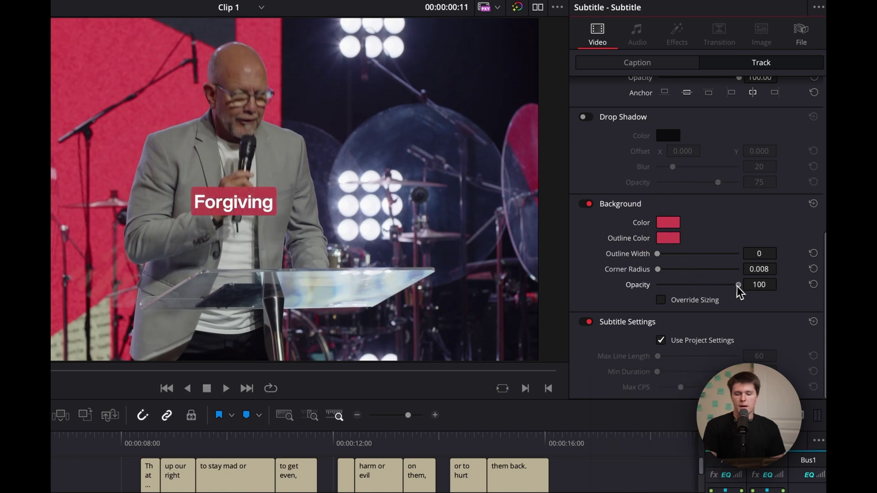
scroll(621, 290, "up", 10)
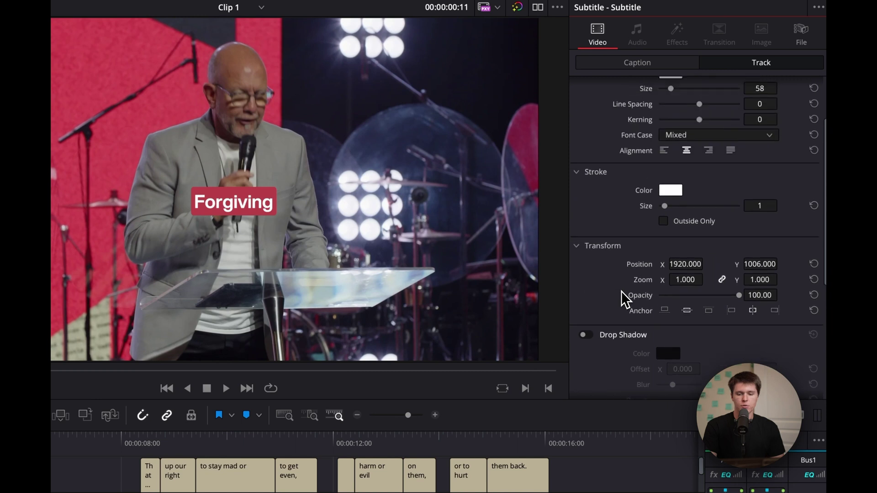
left_click(730, 216)
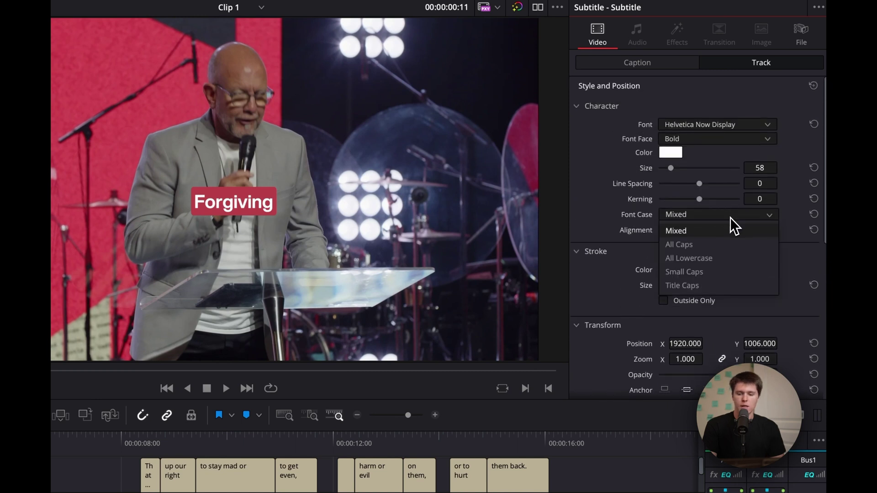
left_click(706, 247)
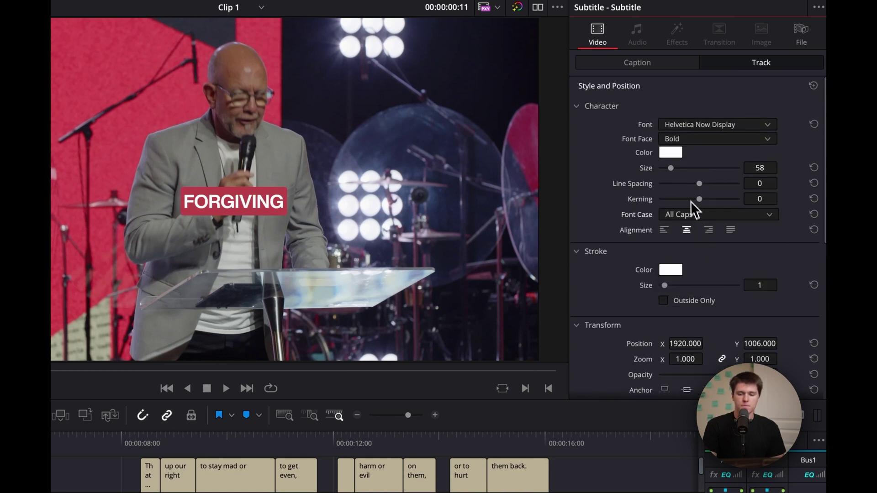
left_click_drag(671, 169, 670, 171)
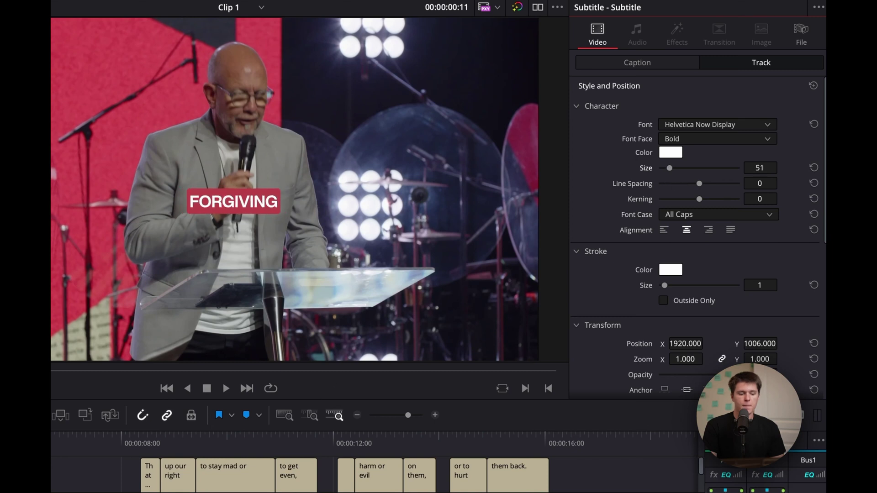
key("space")
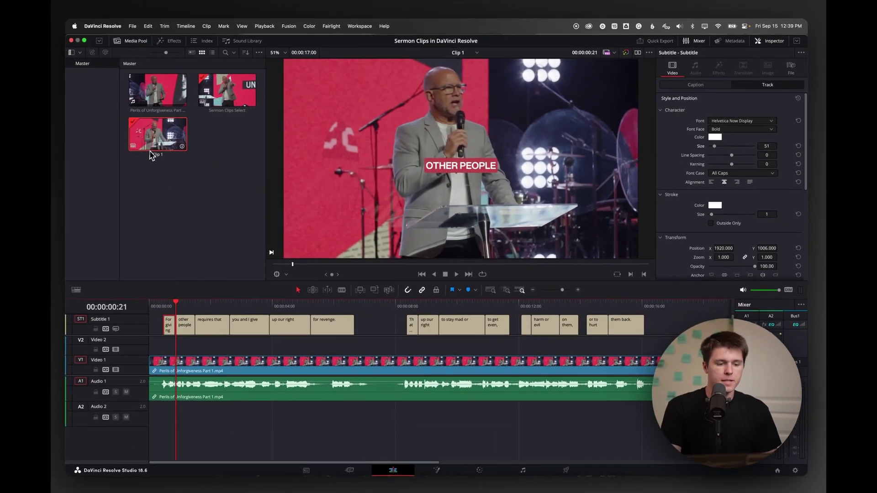
right_click(147, 153)
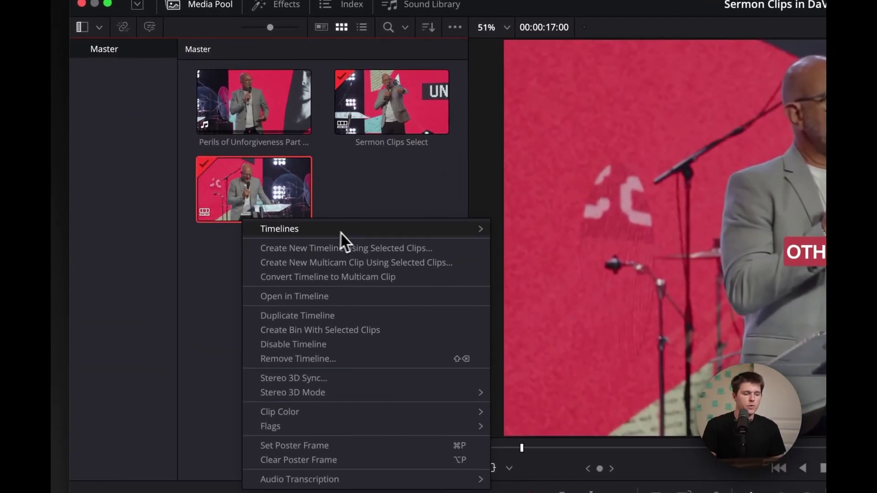
Step: Switch Clip 1's timeline settings off project settings to a vertical 1080 x 1920 HD resolution
mouse_move(372, 236)
left_click(541, 229)
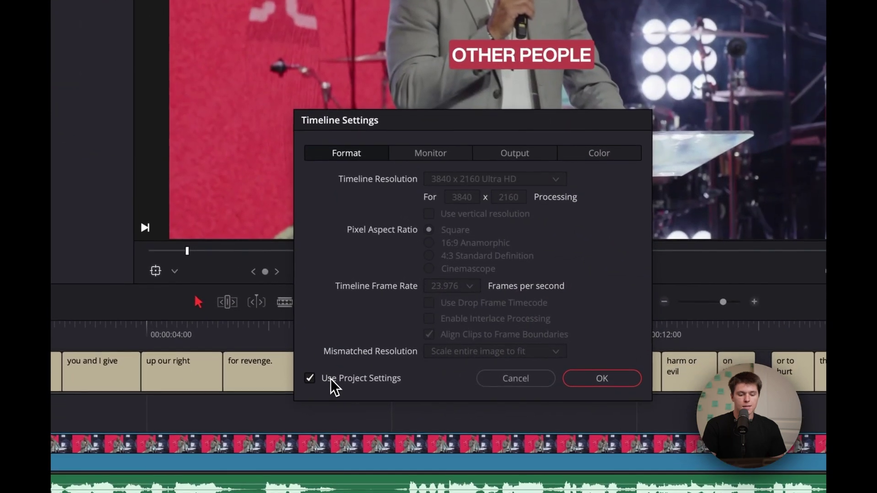
left_click(332, 378)
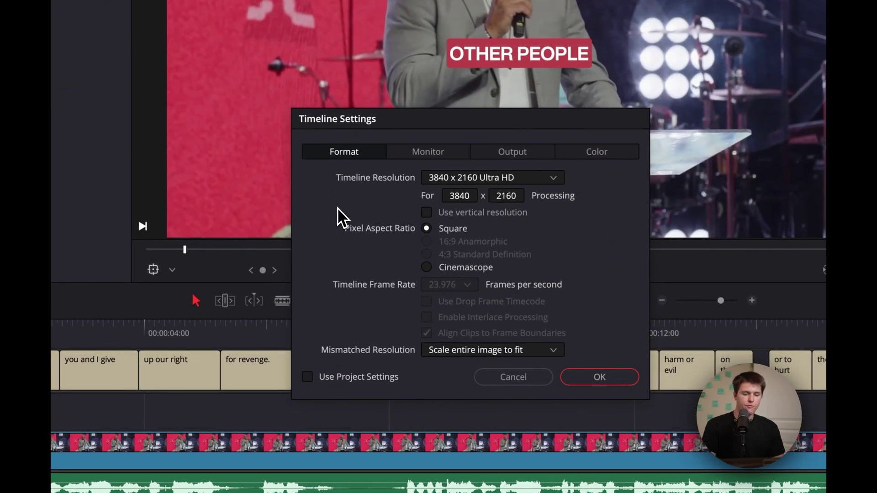
left_click(437, 213)
left_click(504, 182)
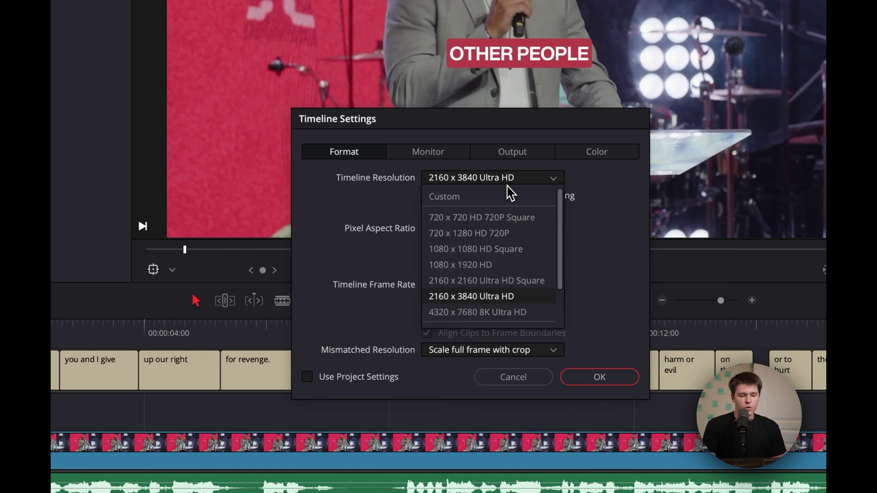
left_click(471, 268)
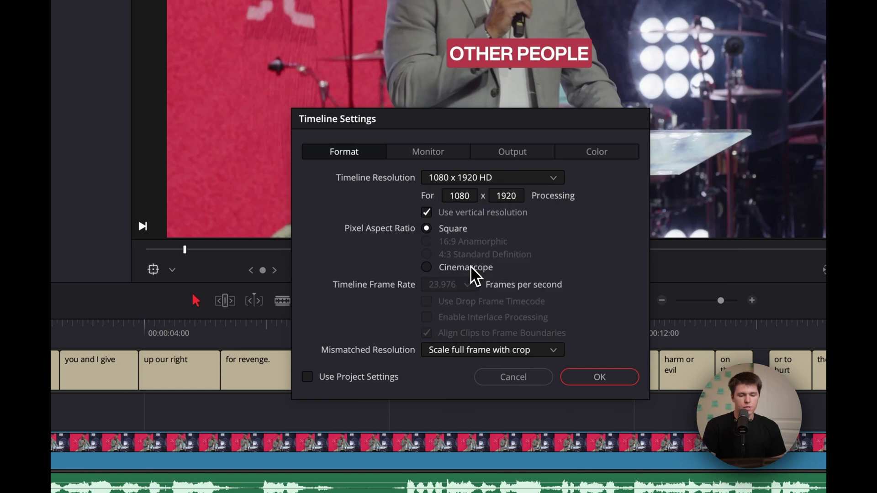
left_click(579, 382)
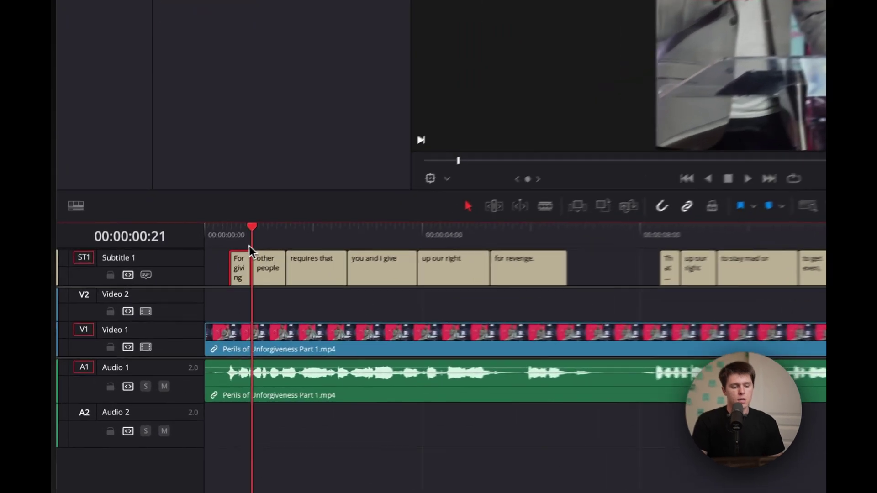
Step: Run Smart Reframe with Object of Interest on Auto and play back the reframed vertical clip
left_click_drag(248, 246, 383, 226)
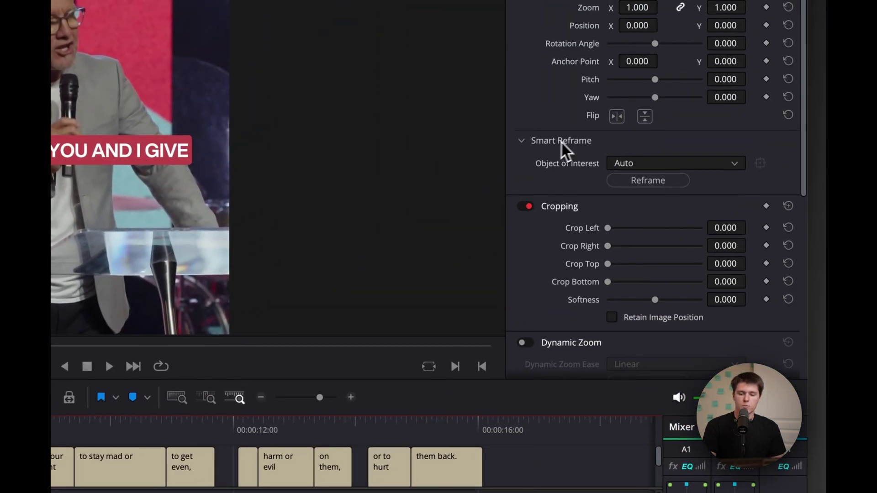
left_click(525, 142)
left_click(521, 141)
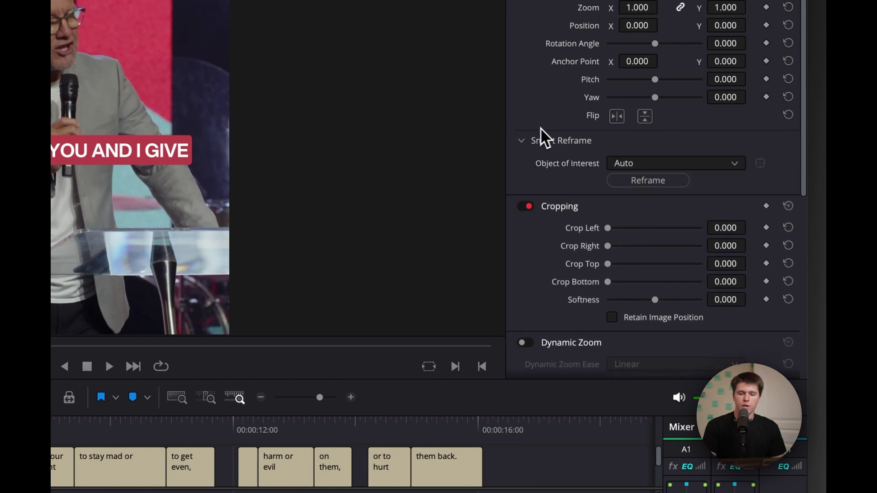
left_click(676, 164)
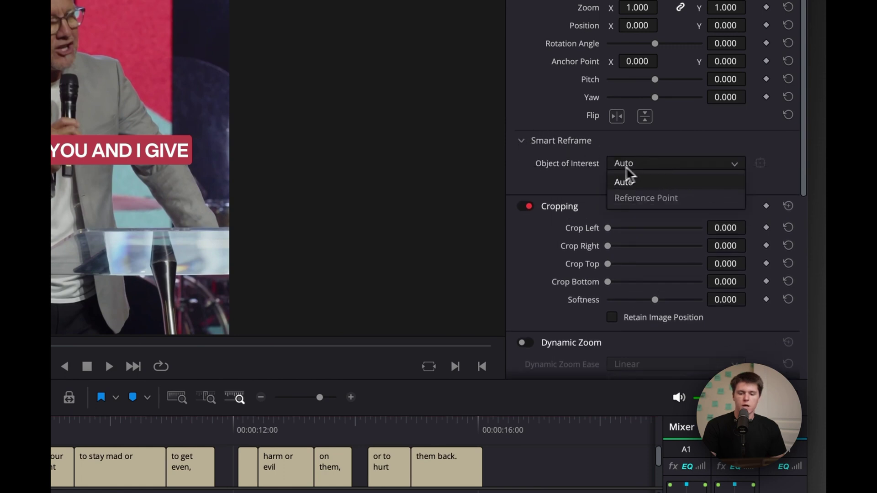
left_click(624, 181)
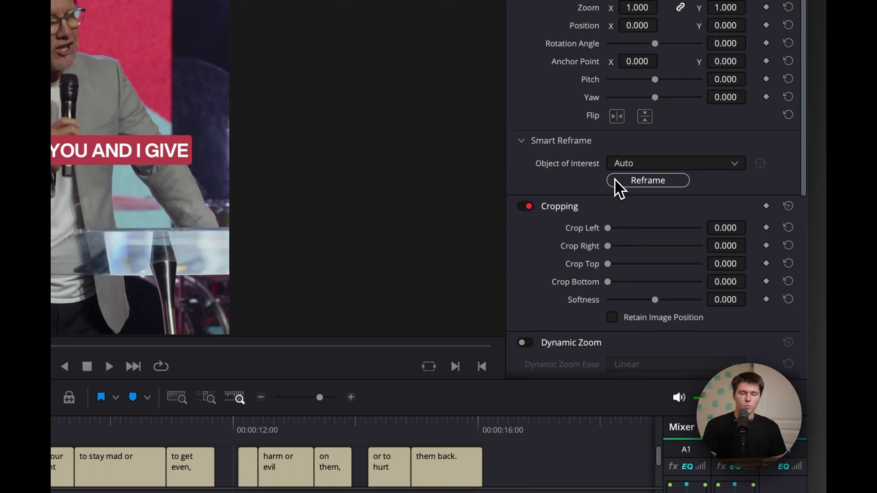
left_click(615, 181)
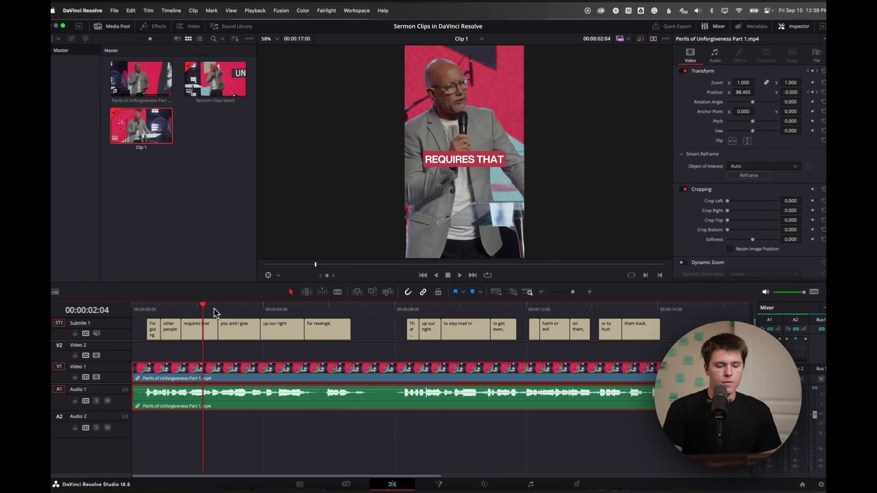
key("space")
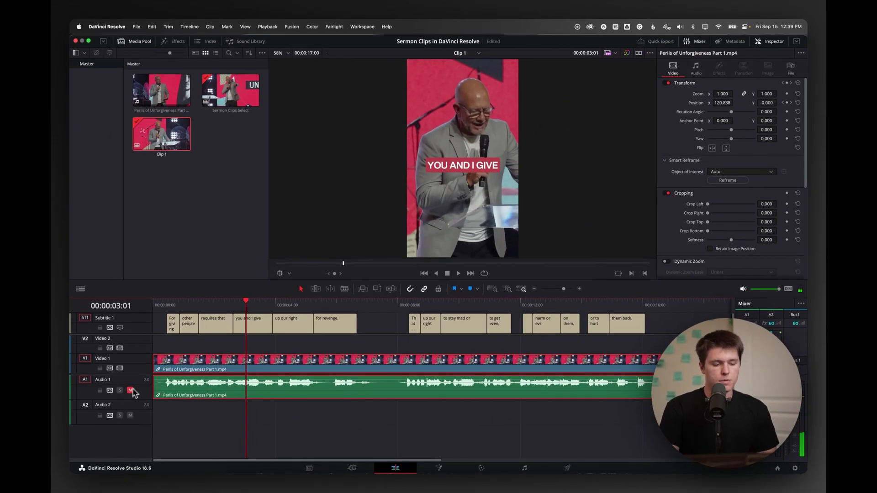
Step: Scrub through the clip to review the reframing, then move to the Color page
left_click_drag(217, 310, 613, 310)
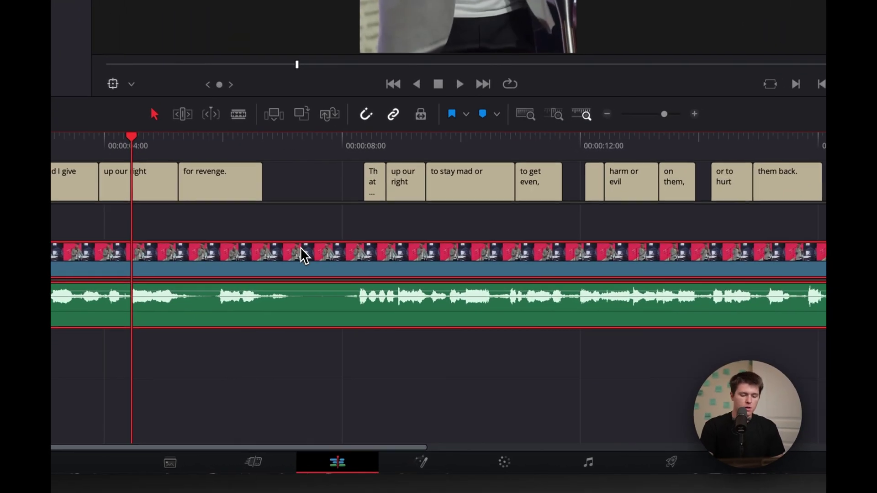
left_click(504, 462)
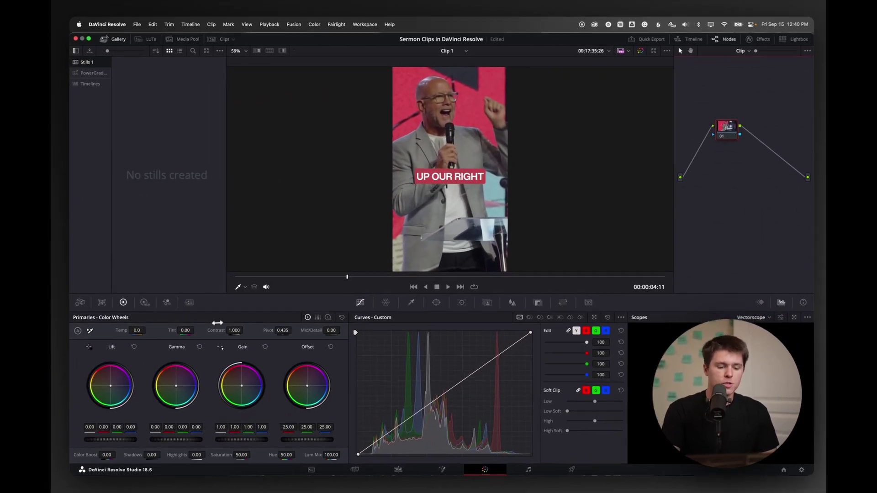
Step: Raise contrast to 1.068, gain to 1.19 and saturation to 53.80, then compare against the ungraded image
left_click_drag(217, 323, 247, 338)
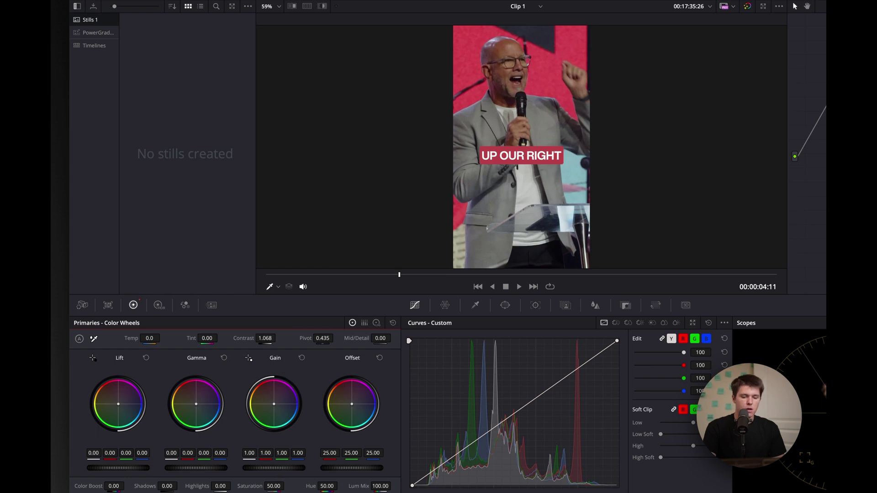
left_click_drag(267, 468, 281, 468)
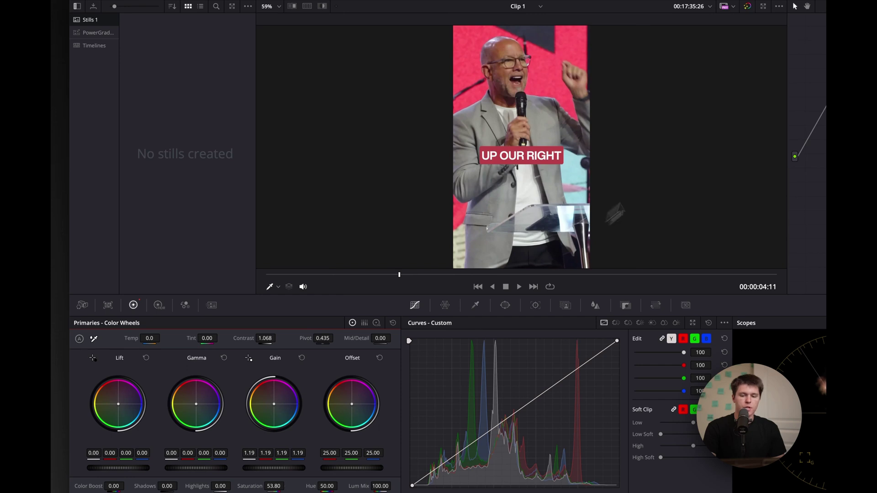
right_click(851, 99)
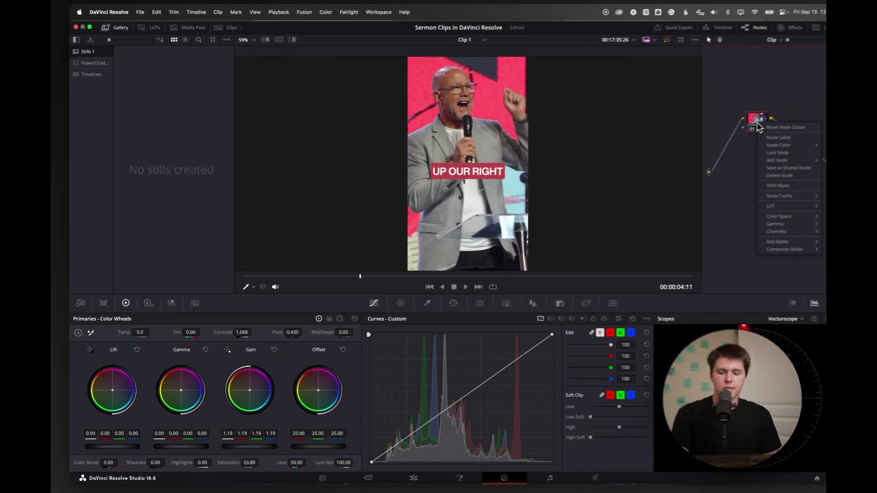
left_click(868, 115)
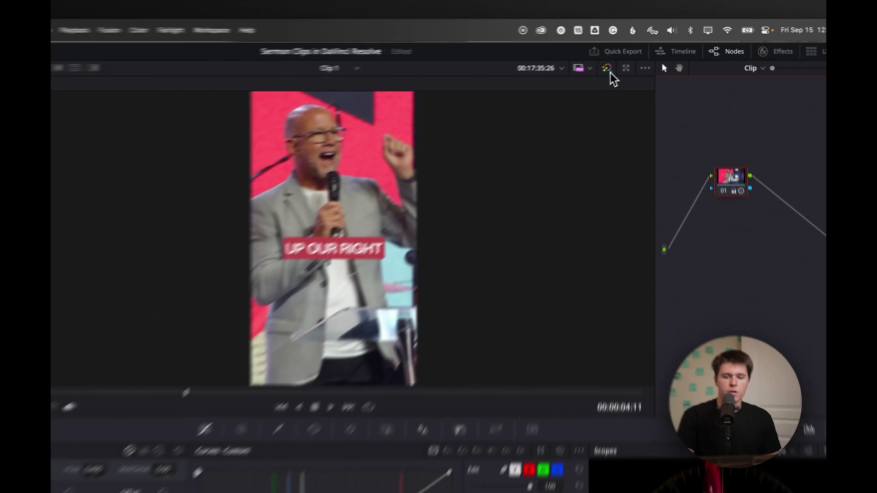
left_click(635, 53)
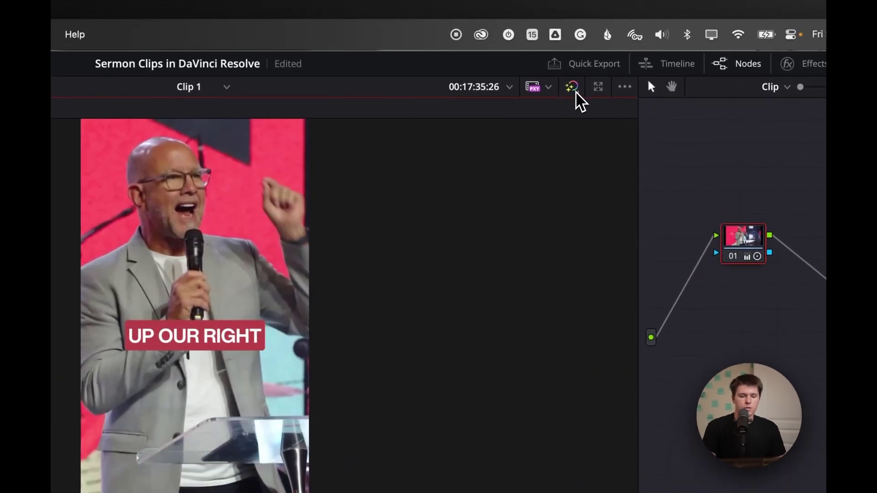
left_click(576, 93)
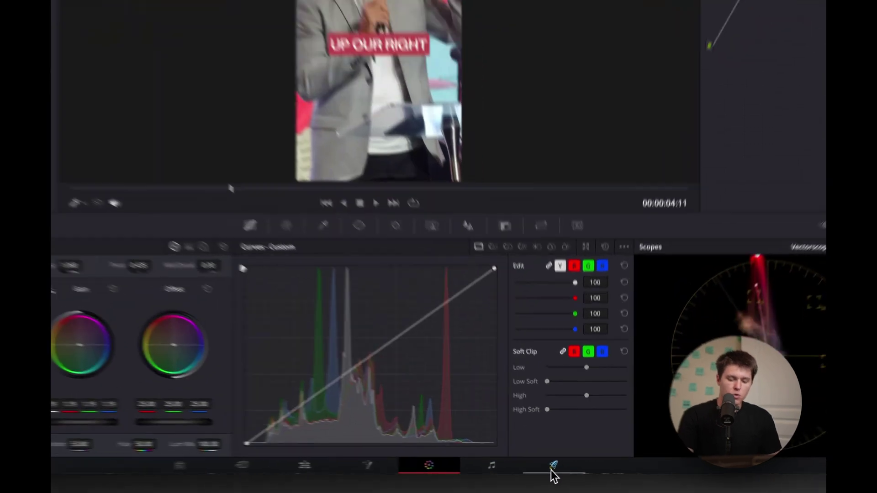
Step: On the Deliver page, choose the H.264 Master preset with Downloads as the save location
left_click(567, 468)
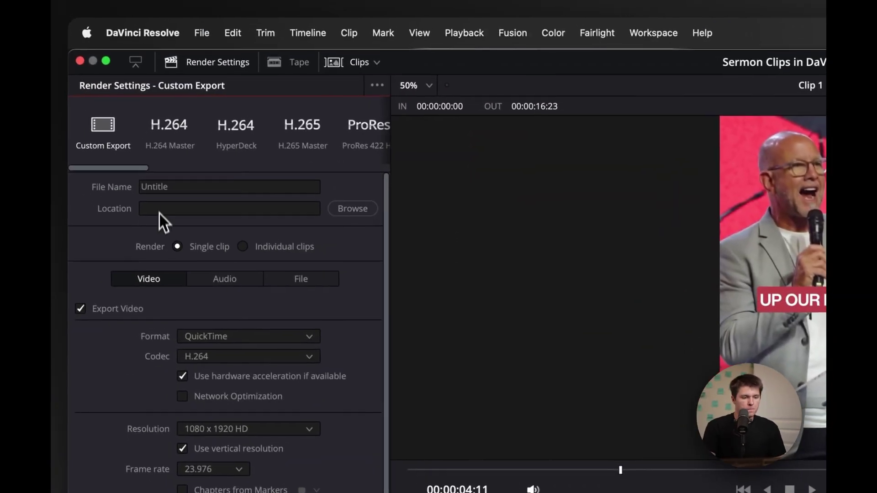
left_click(165, 119)
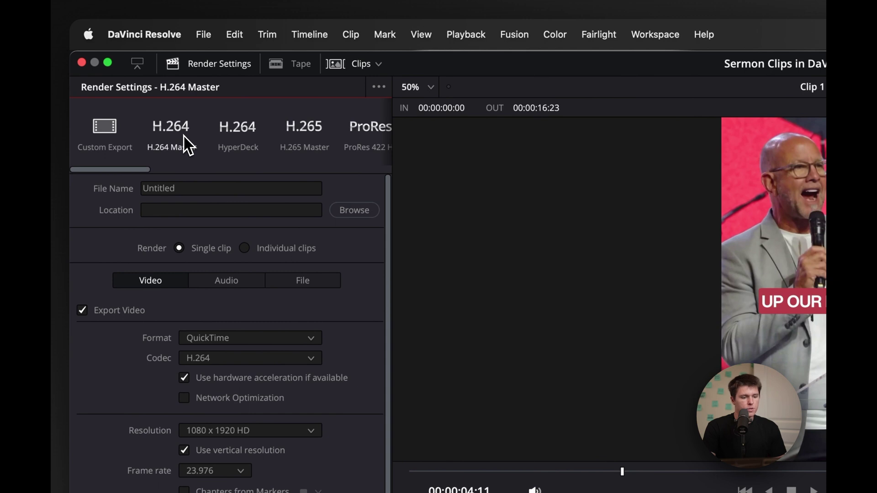
left_click(351, 211)
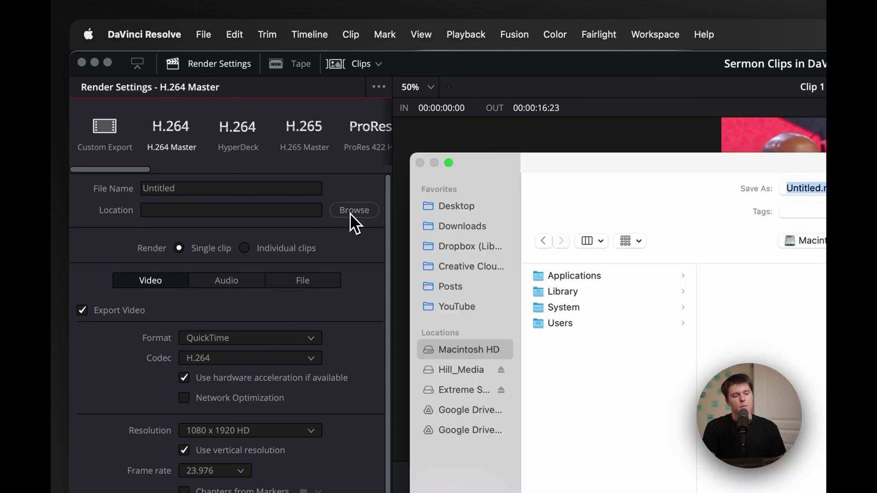
left_click(434, 227)
key("Return")
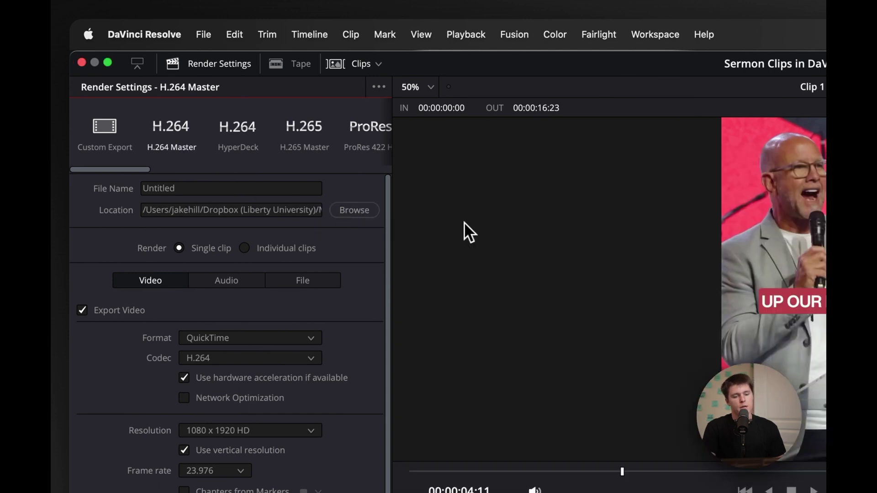
Step: Name the export file 'clip 1' and set the format to MP4
left_click(229, 190)
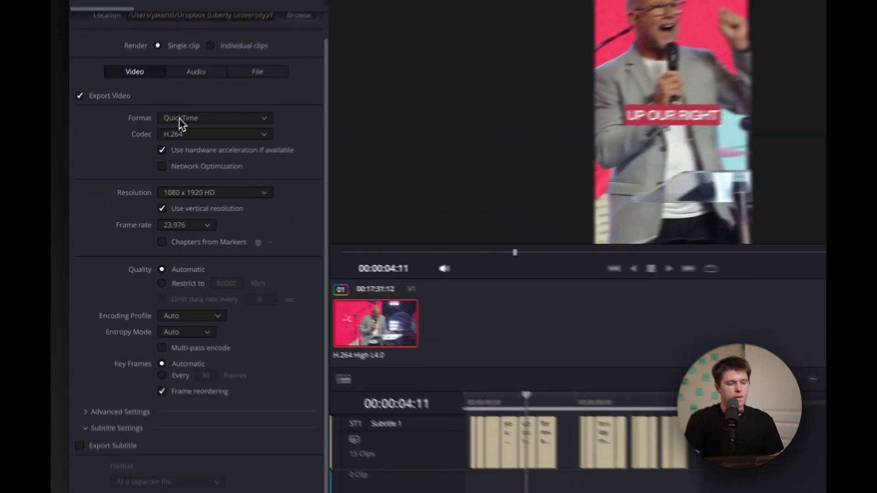
left_click(179, 118)
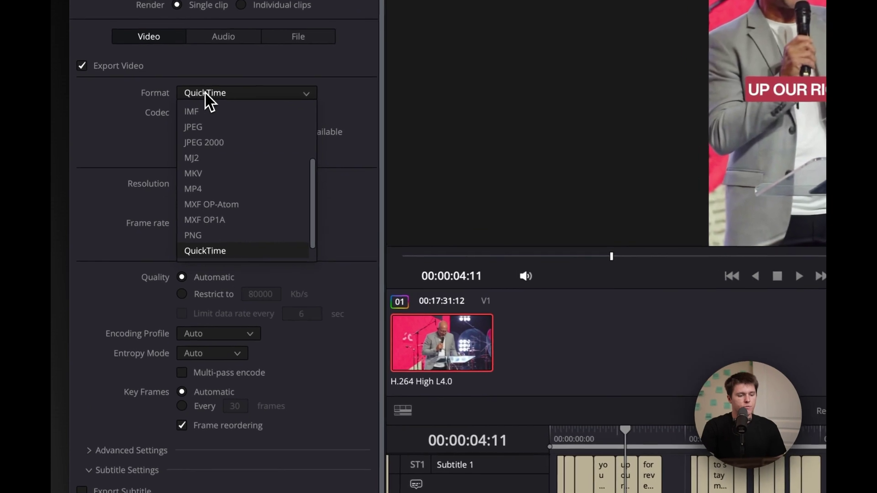
left_click(201, 197)
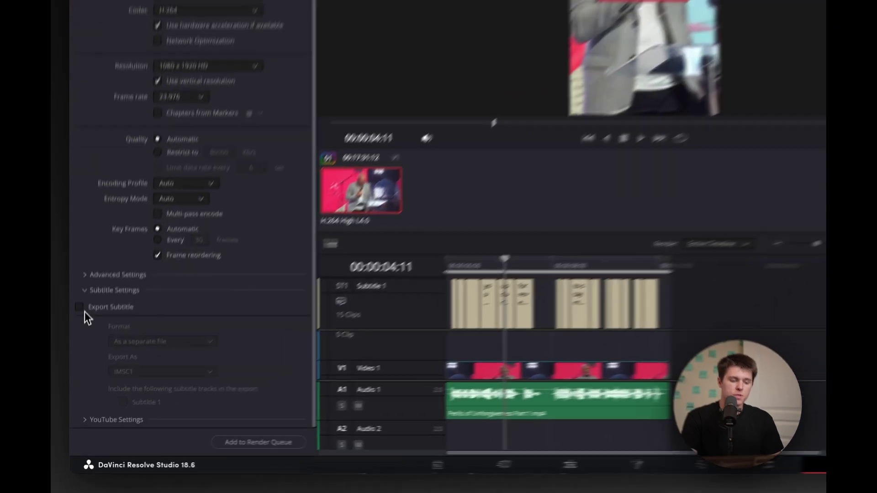
Step: Turn on Export Subtitle and set its format to Burn into video
left_click(76, 365)
left_click(130, 387)
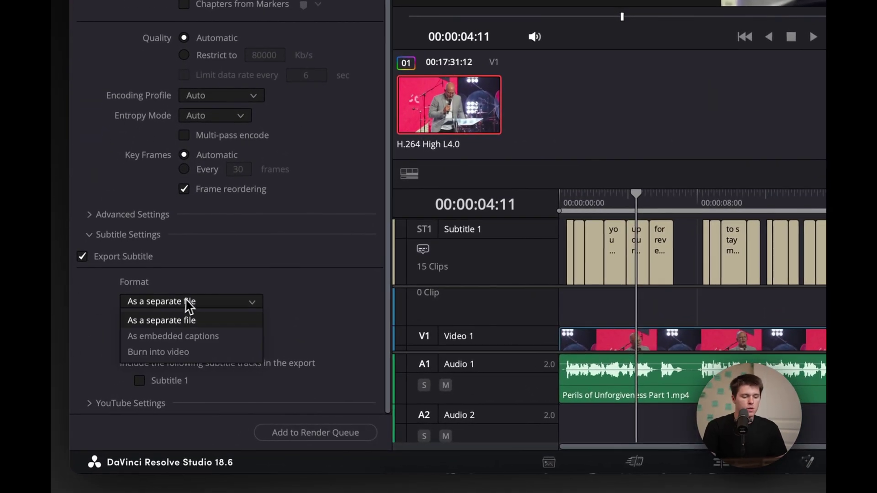
left_click(160, 350)
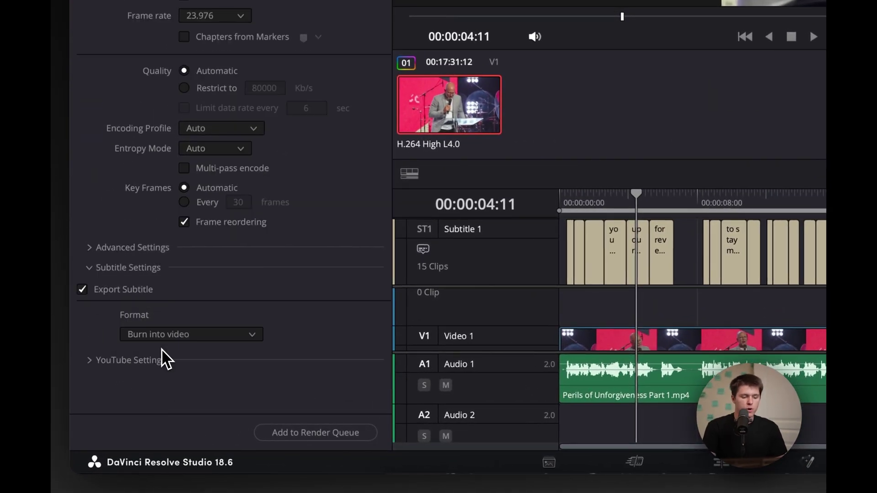